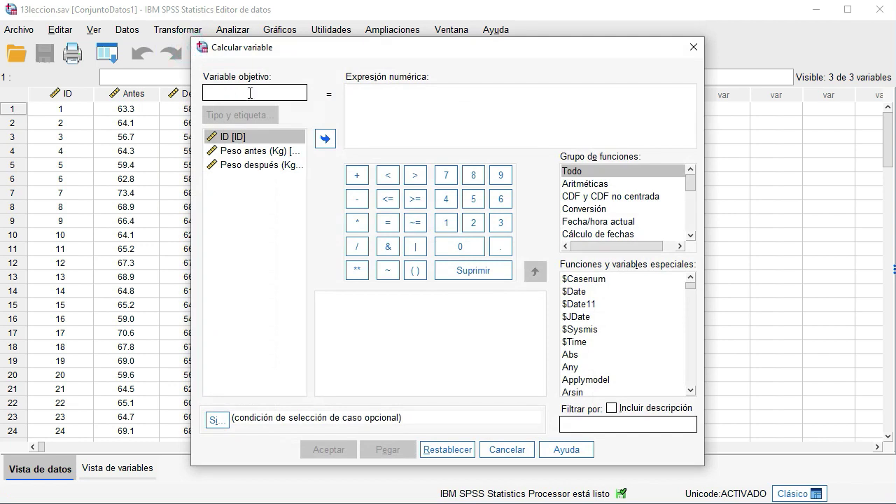
# Step: Compute a new variable named Diferencia as Después - Antes and select its column in the data editor
pyautogui.write('Diferencia')
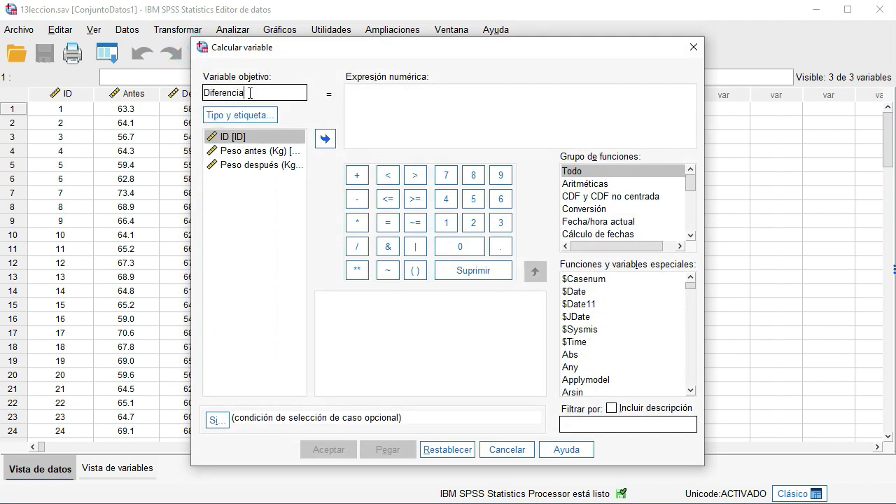
pyautogui.click(421, 126)
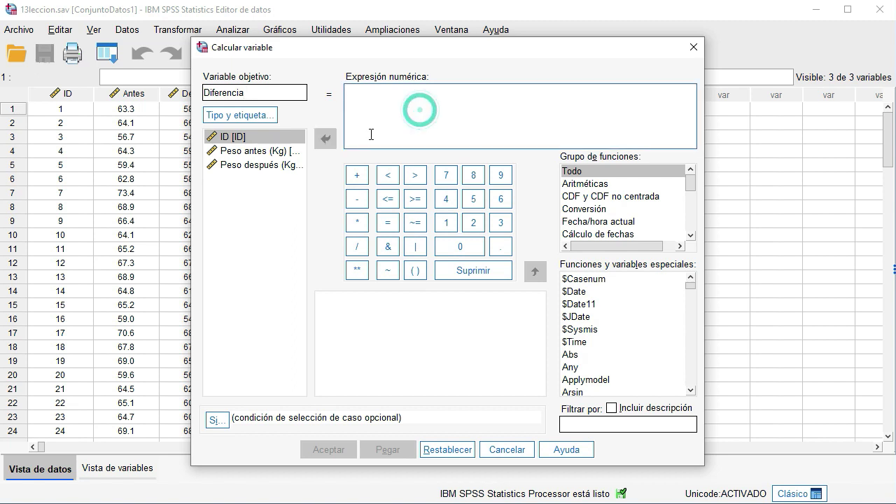
pyautogui.doubleClick(279, 166)
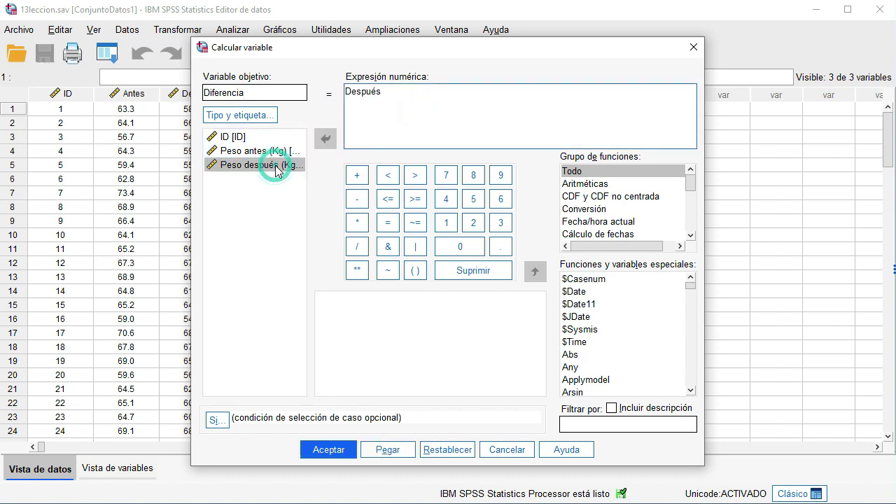
pyautogui.click(353, 200)
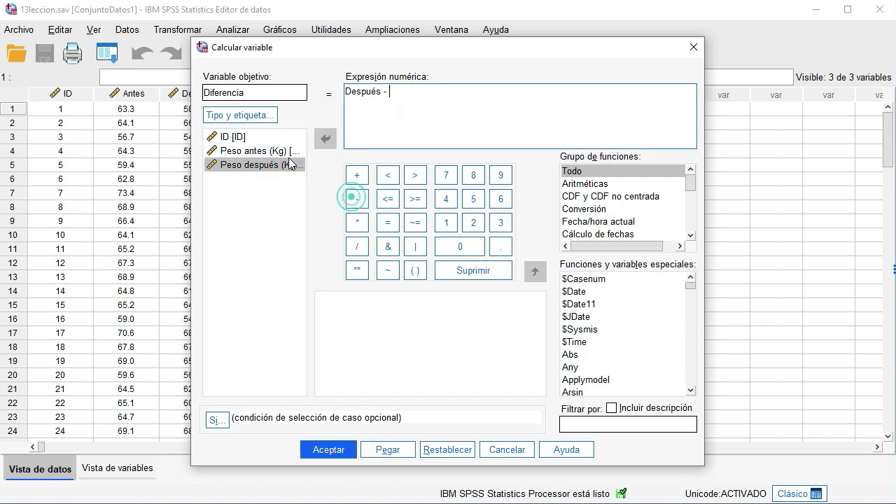
pyautogui.doubleClick(278, 152)
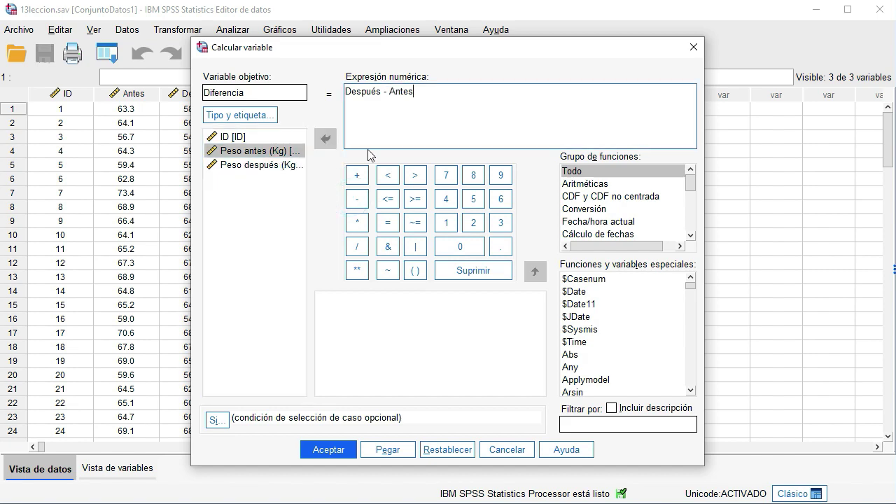
pyautogui.click(345, 448)
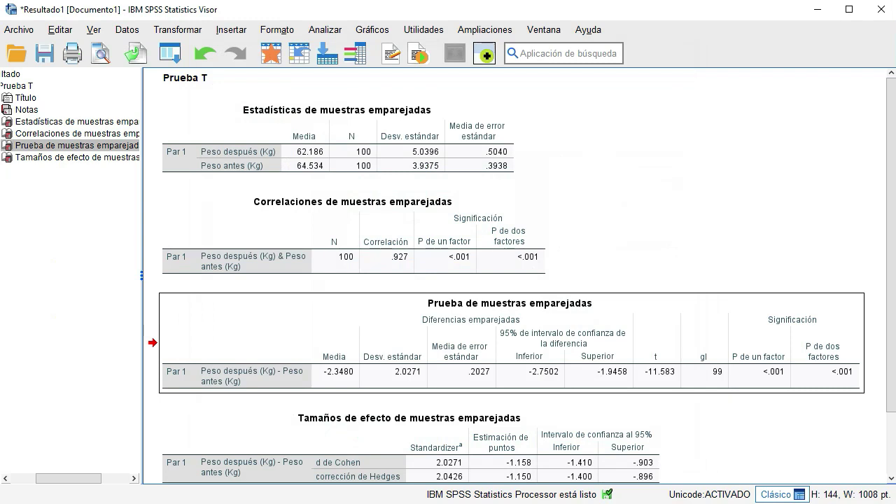
pyautogui.hotkey('alt', 'Tab')
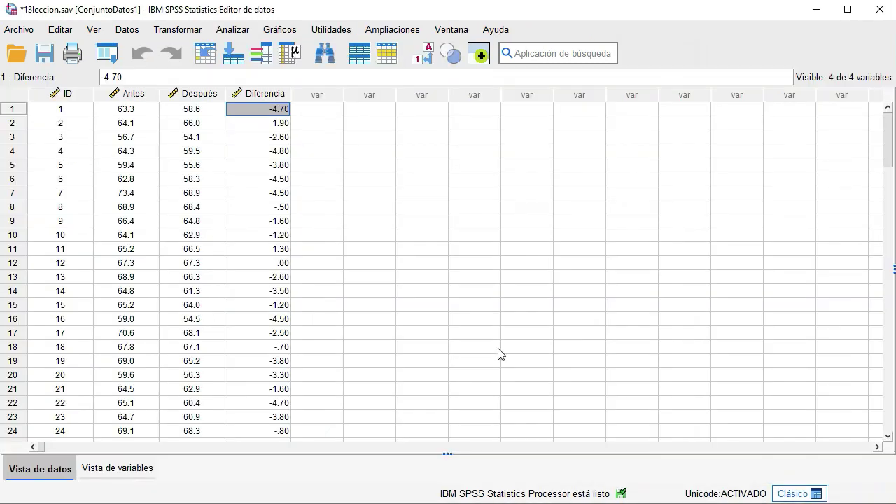
pyautogui.click(252, 95)
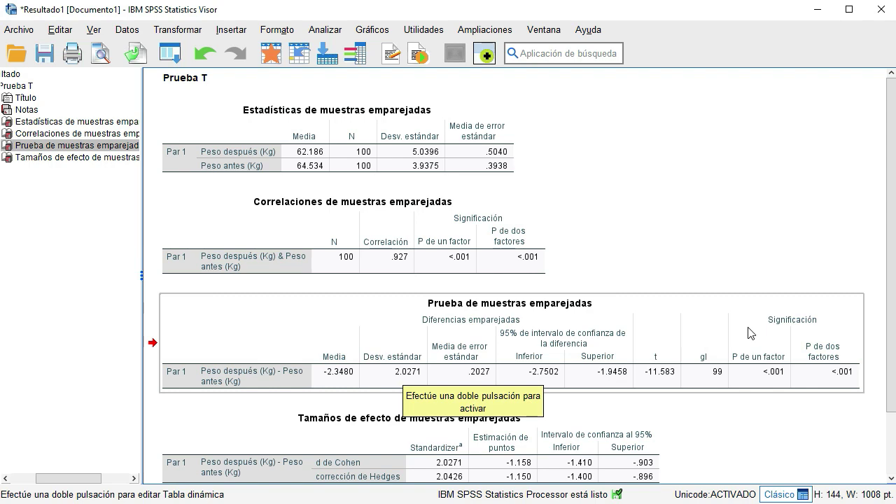
# Step: Run a one-sample Kolmogorov-Smirnov test on Diferencia against the normal distribution using sample data, and check the significance in the output
pyautogui.hotkey('alt', 'Tab')
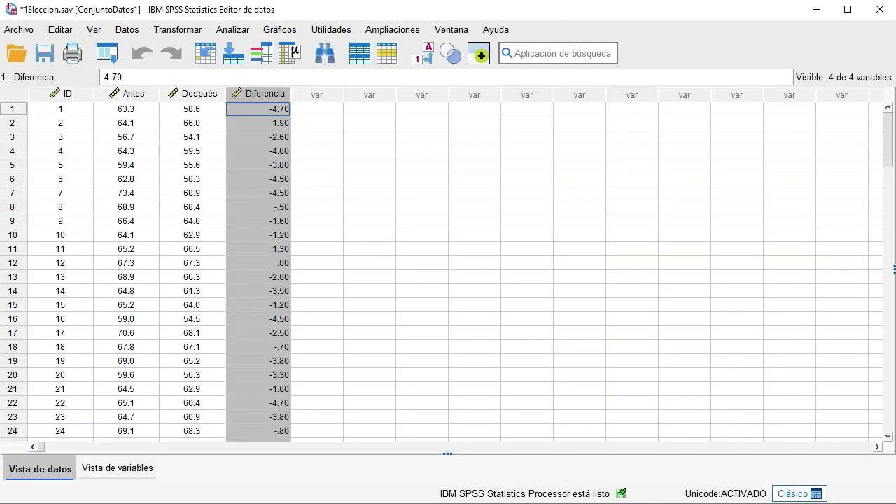
pyautogui.click(233, 30)
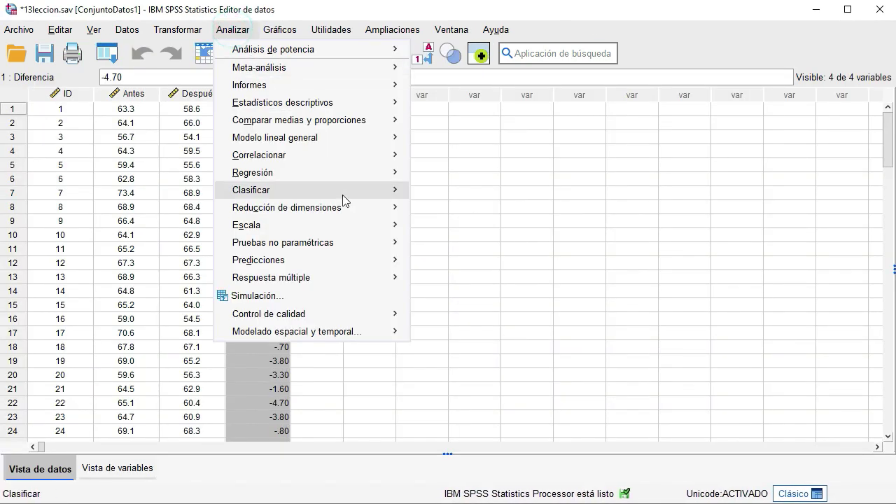
pyautogui.moveTo(373, 245)
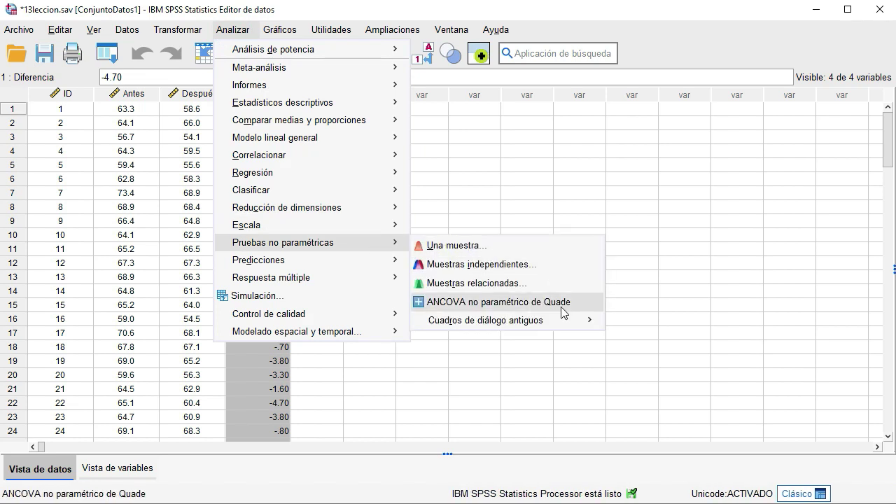
pyautogui.moveTo(565, 322)
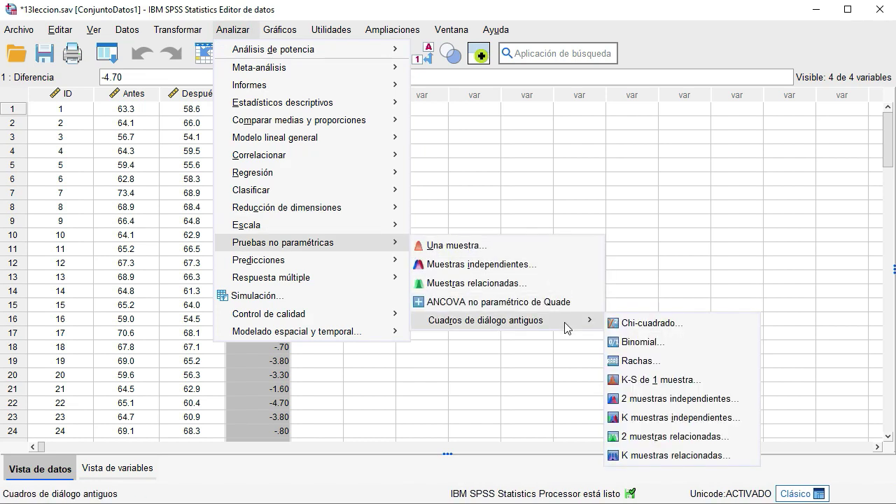
pyautogui.click(689, 389)
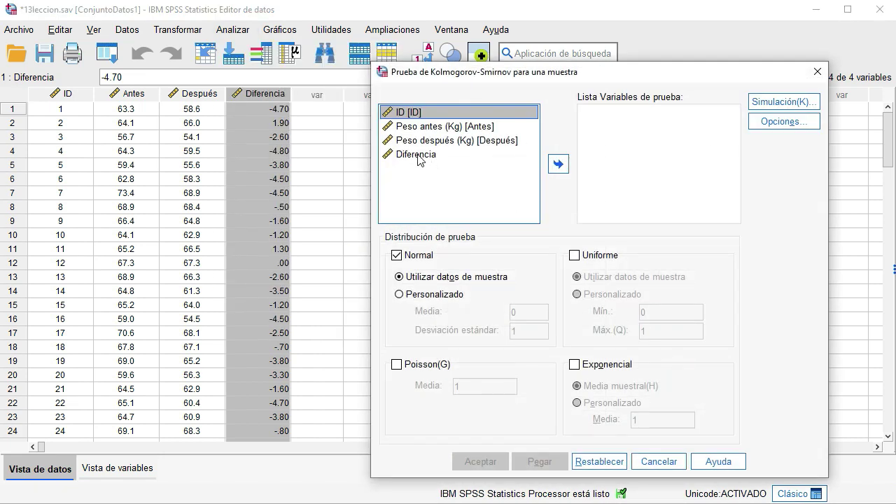
pyautogui.click(418, 155)
pyautogui.click(557, 163)
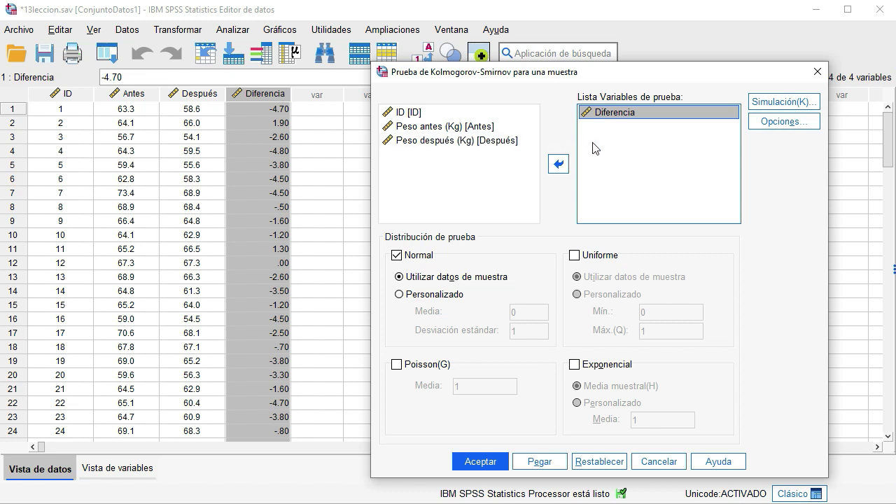
pyautogui.click(610, 119)
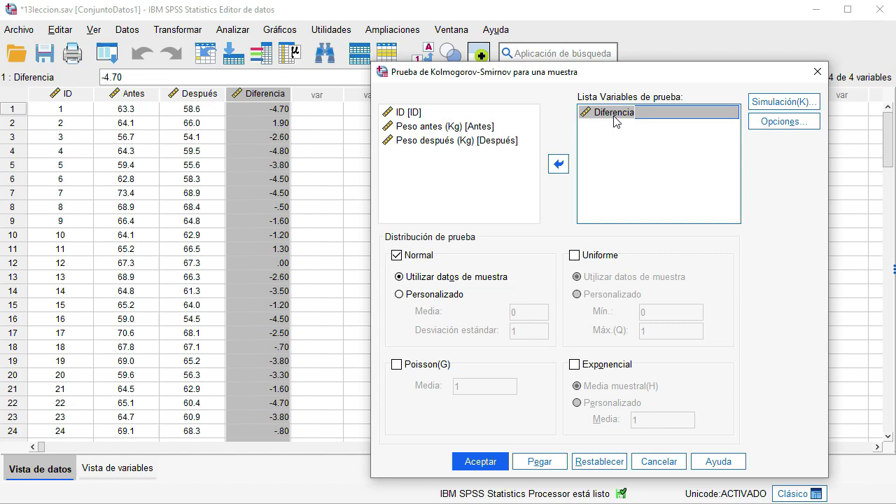
pyautogui.click(481, 463)
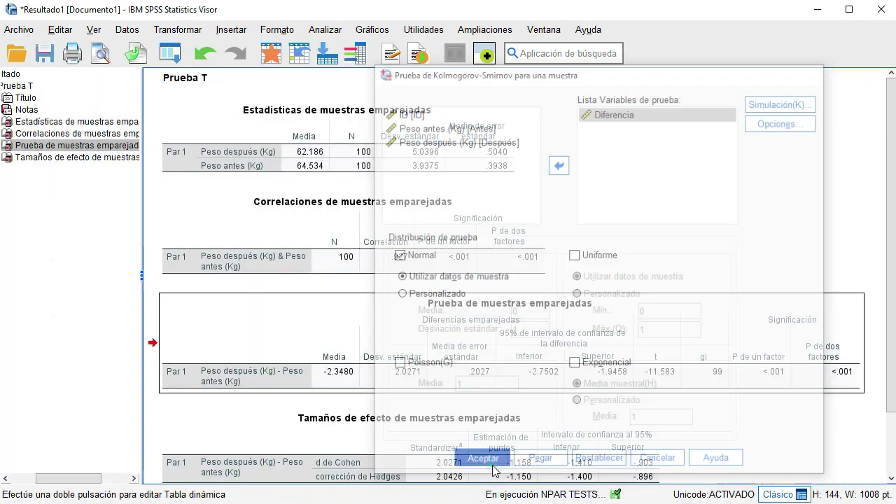
pyautogui.scroll(-1, 639, 201)
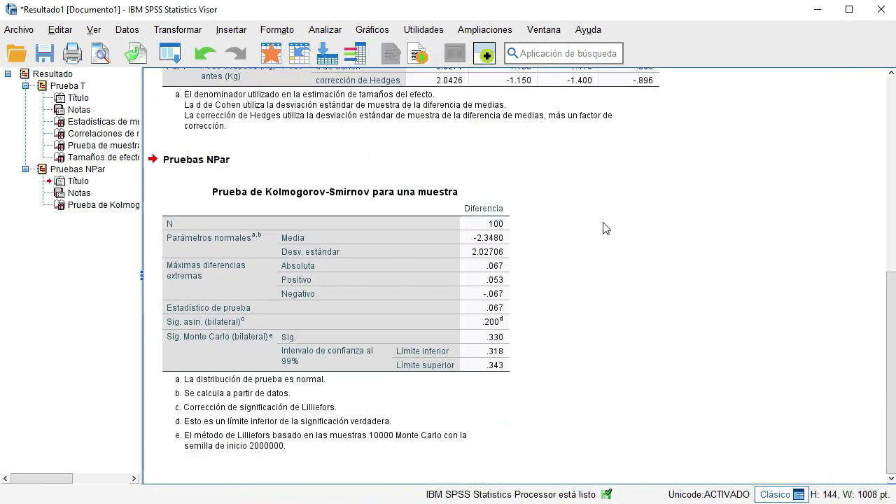
pyautogui.click(285, 314)
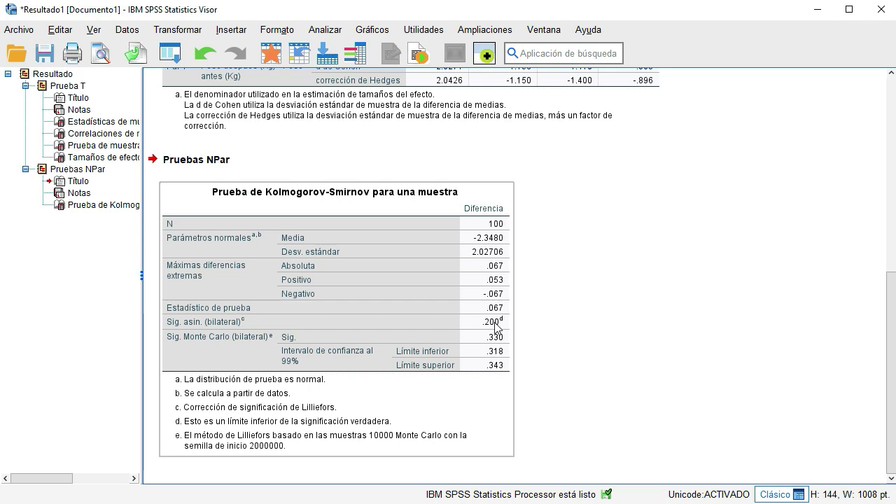
# Step: Return to the data editor and run a one-sample T test on Diferencia with a test value of 0
pyautogui.click(686, 503)
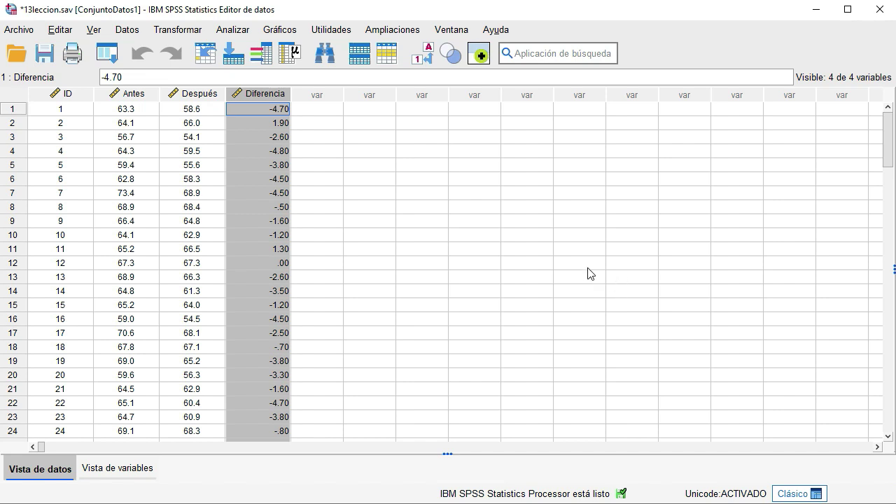
pyautogui.click(145, 94)
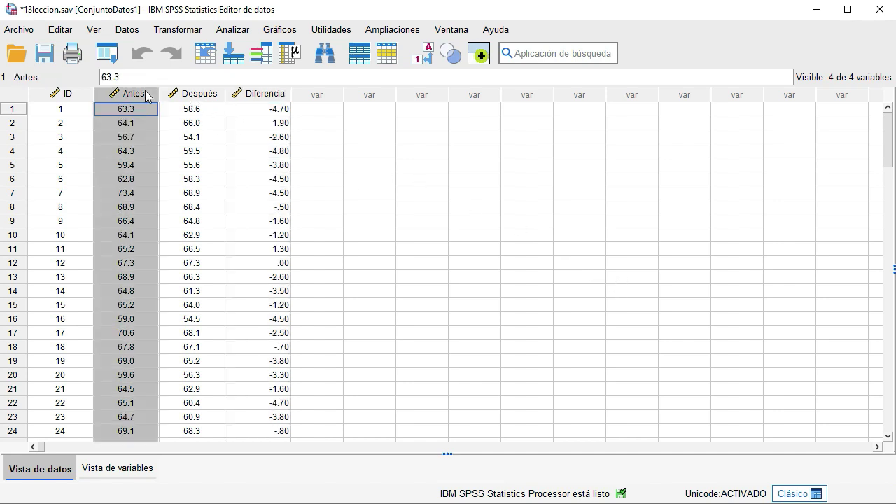
pyautogui.click(198, 93)
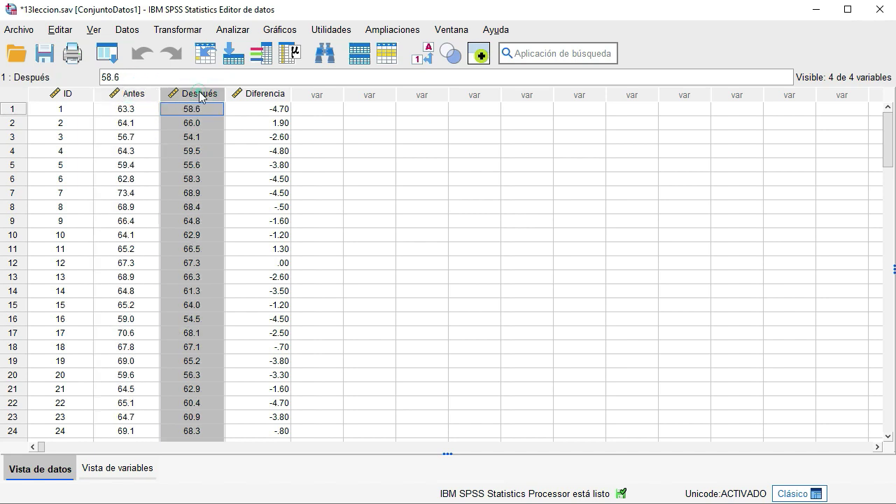
pyautogui.click(255, 93)
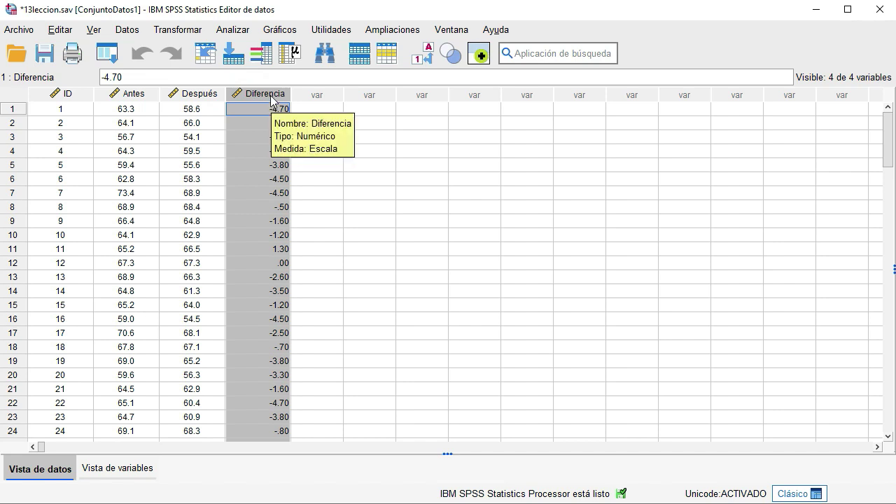
pyautogui.click(232, 29)
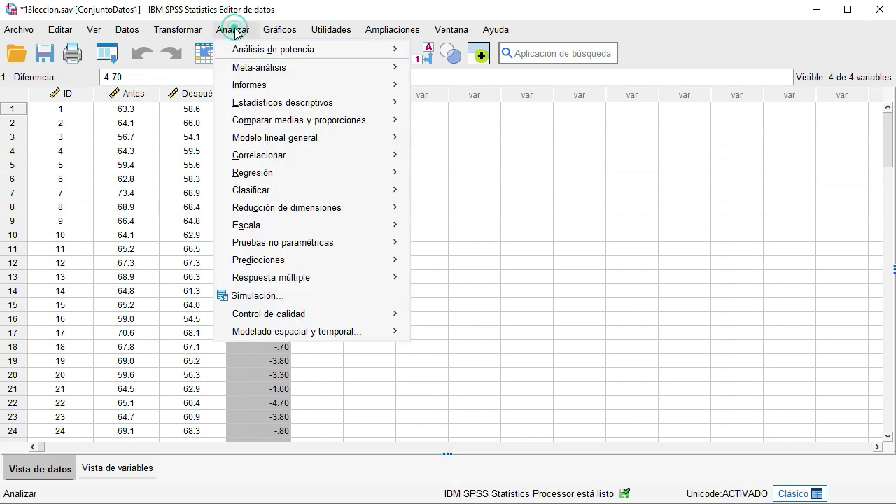
pyautogui.moveTo(361, 124)
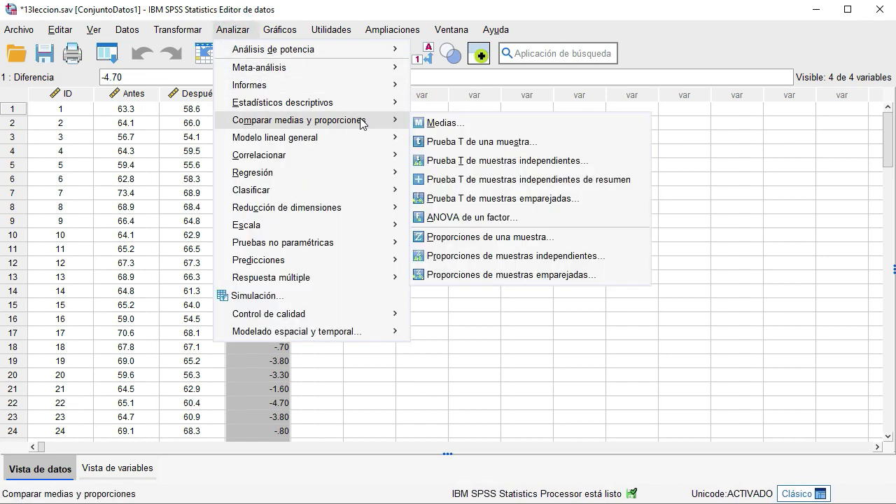
pyautogui.click(525, 145)
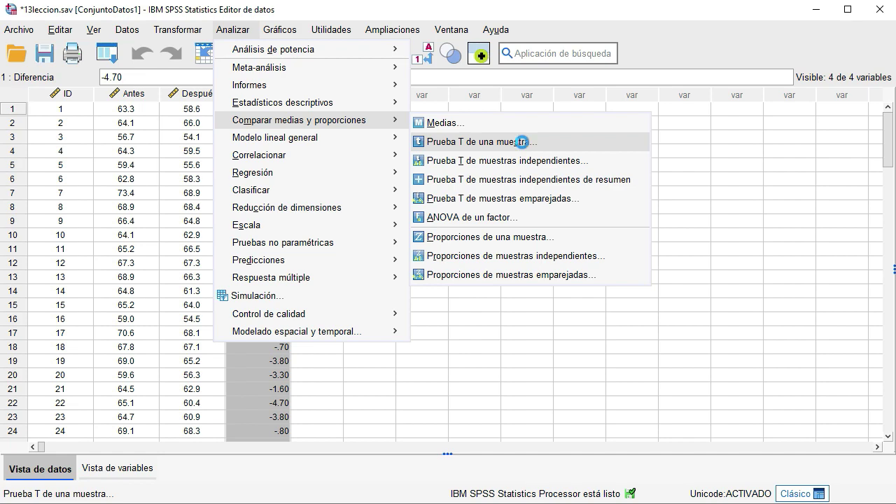
pyautogui.click(228, 225)
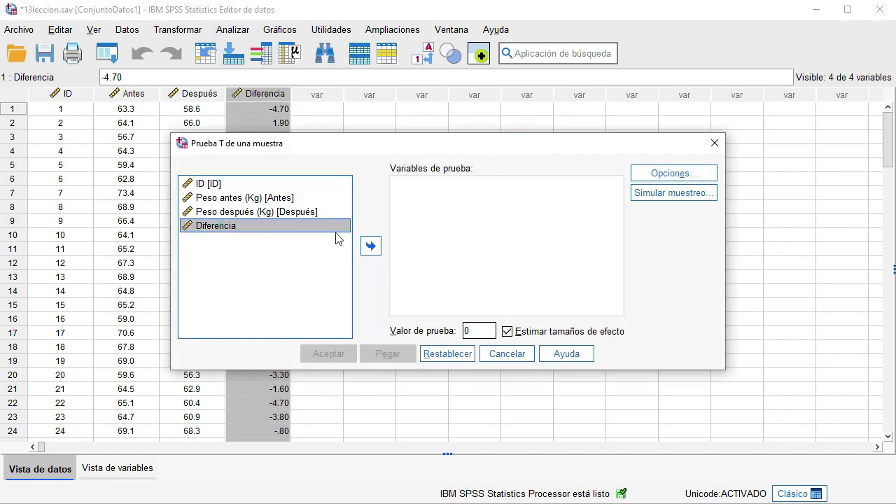
pyautogui.click(370, 245)
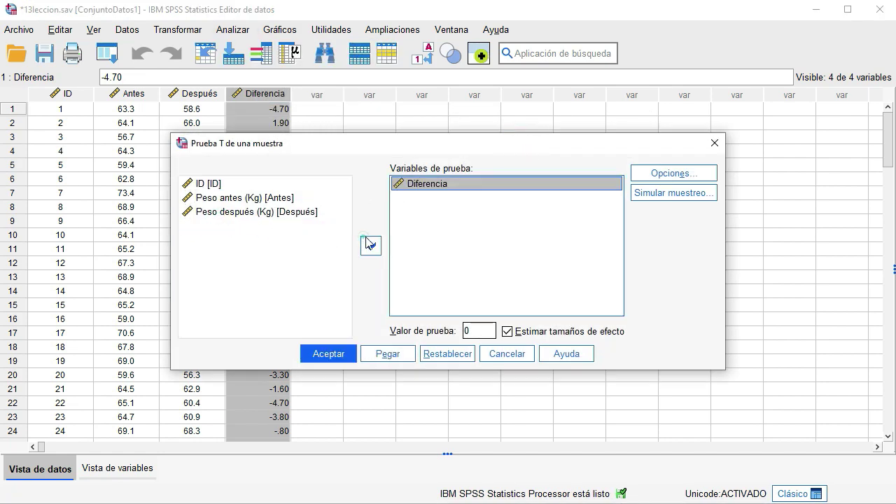
pyautogui.doubleClick(475, 328)
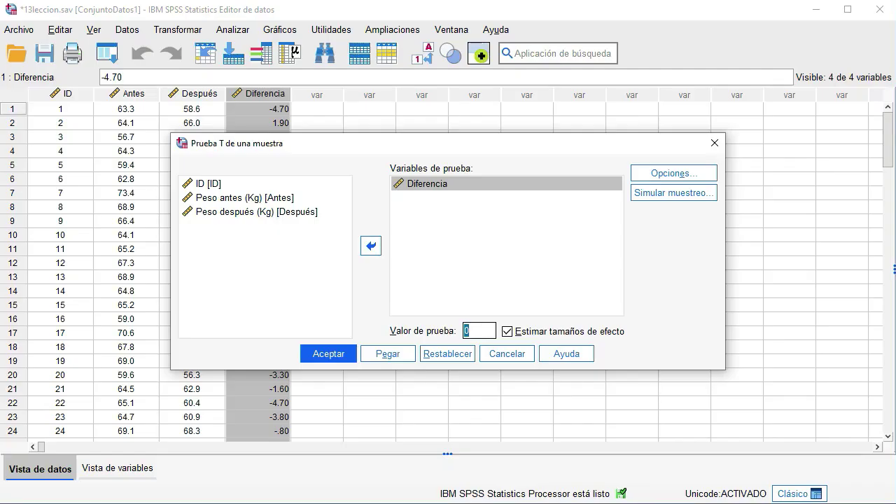
pyautogui.click(319, 354)
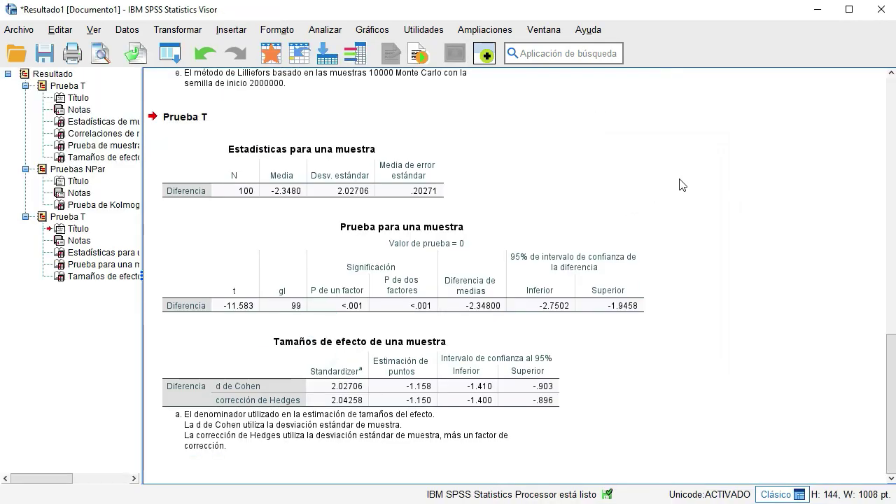
# Step: Compare the one-sample T test table for Diferencia with the earlier paired-samples test table in the output
pyautogui.click(334, 288)
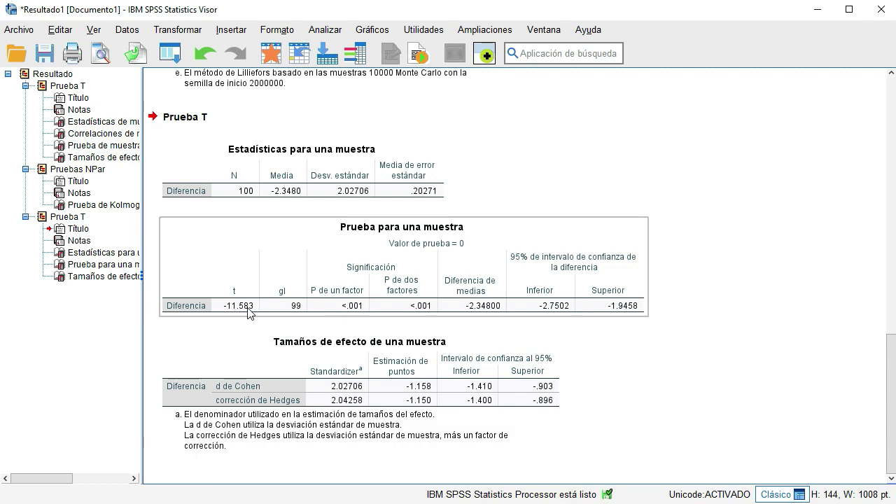
pyautogui.scroll(3, 568, 234)
pyautogui.scroll(10, 568, 234)
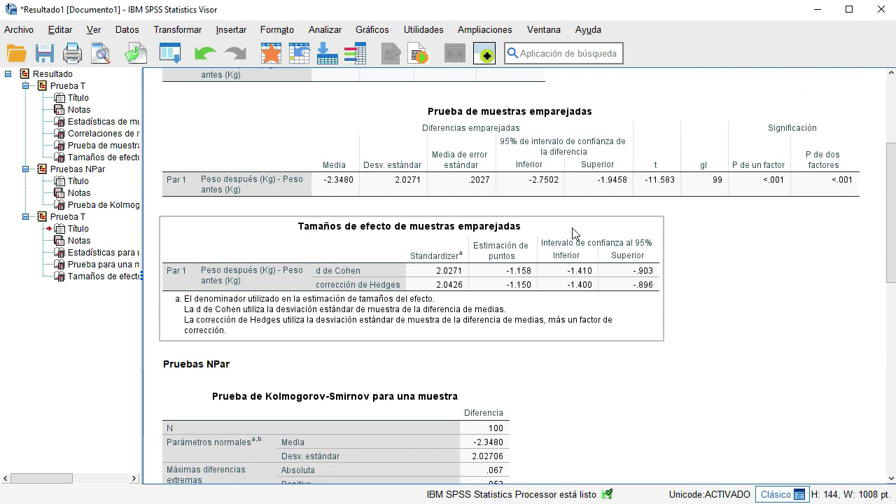
pyautogui.scroll(1, 572, 227)
pyautogui.click(658, 248)
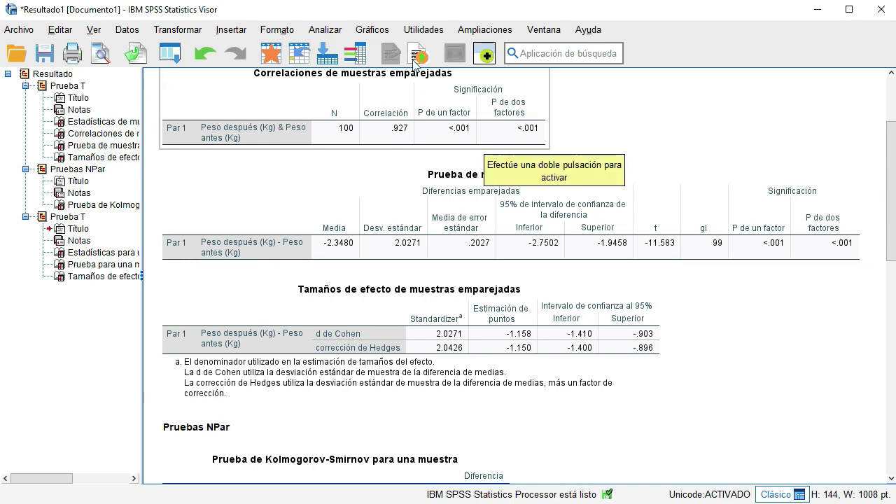
# Step: Start defining a simple error bar chart using summaries of separate variables
pyautogui.click(376, 31)
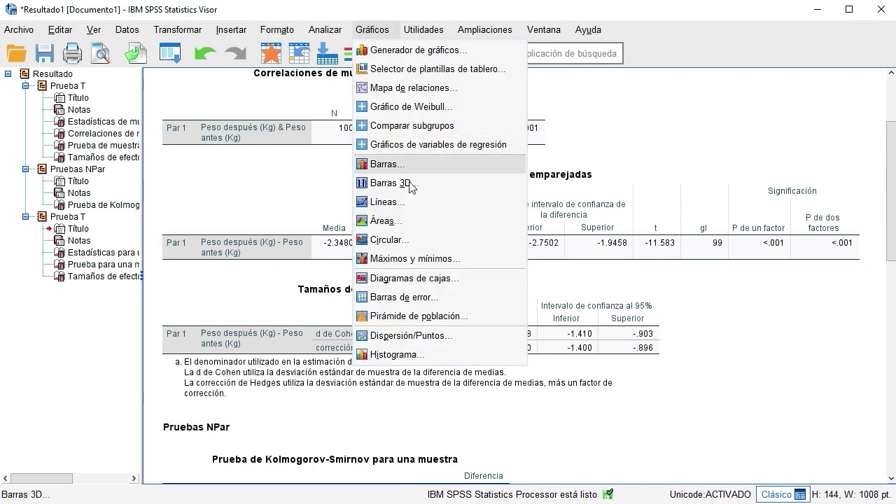
pyautogui.click(419, 298)
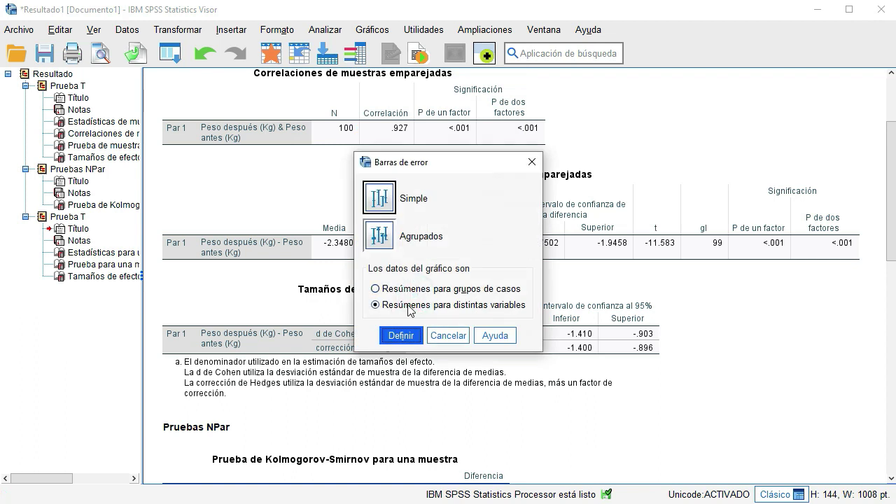
pyautogui.click(483, 307)
pyautogui.click(484, 307)
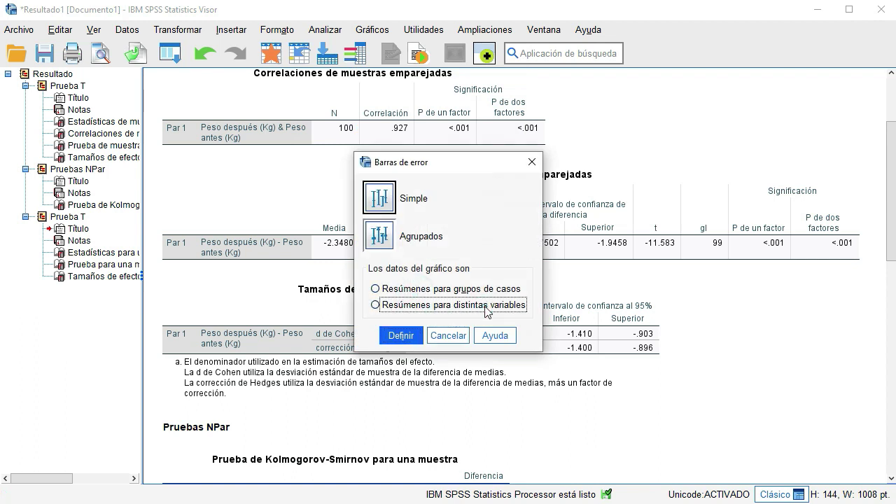
pyautogui.click(373, 189)
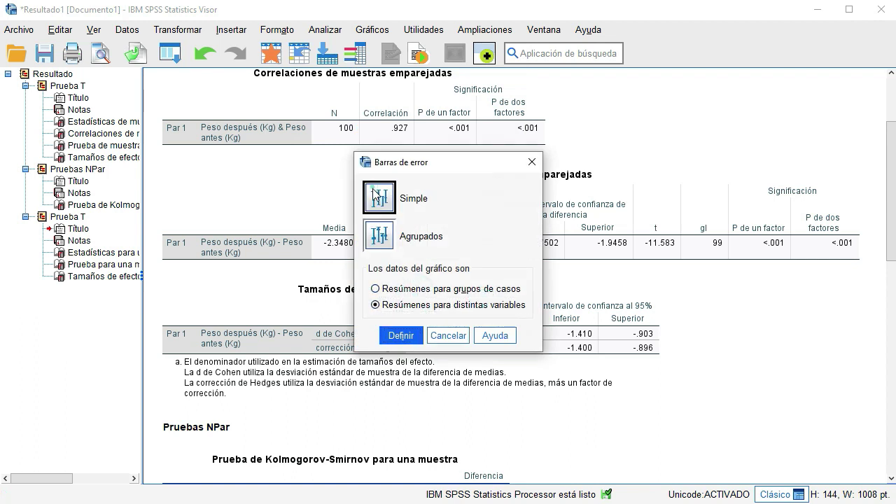
pyautogui.click(396, 335)
# Step: Reset the definition, generate error bars for Peso antes (Kg) and Peso después (Kg) with 95% confidence intervals for the mean, and select the chart to compare them
pyautogui.click(445, 478)
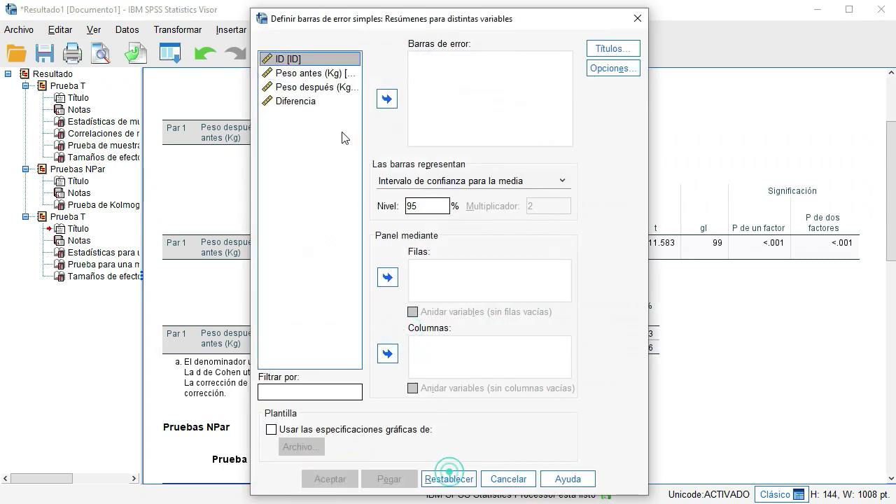
pyautogui.click(298, 79)
pyautogui.keyDown('shift'); pyautogui.click(301, 87); pyautogui.keyUp('shift')
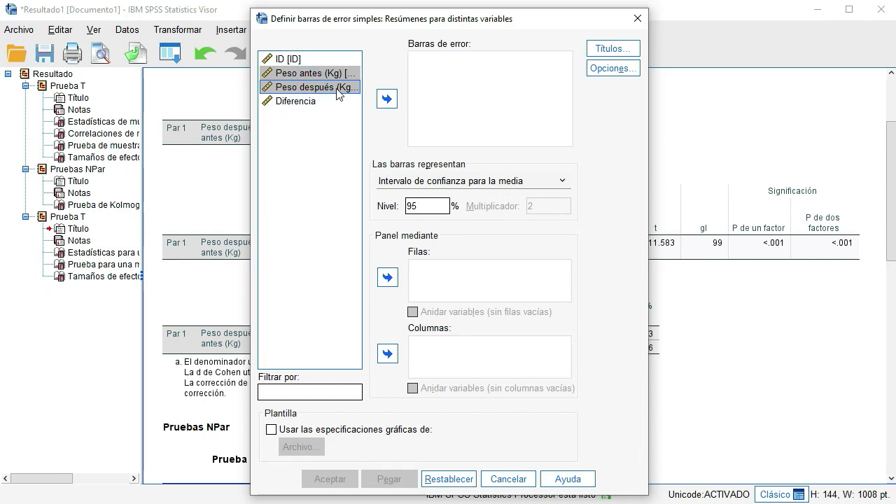
pyautogui.click(387, 99)
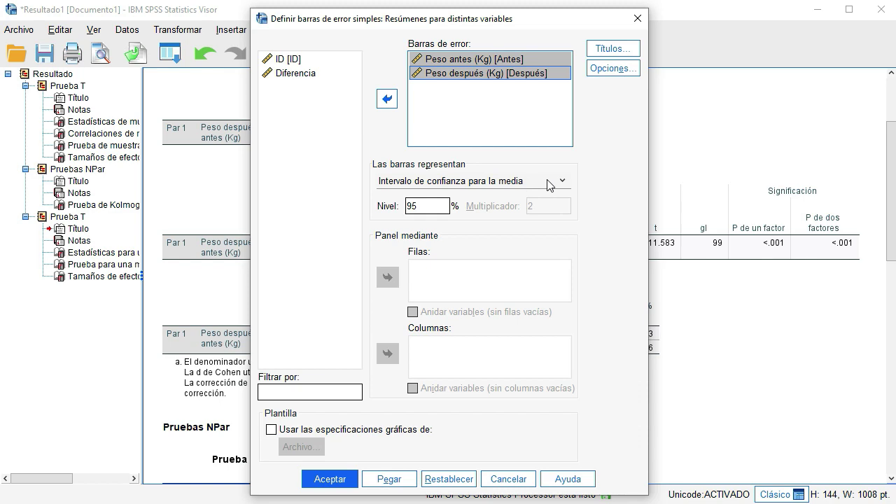
pyautogui.click(343, 473)
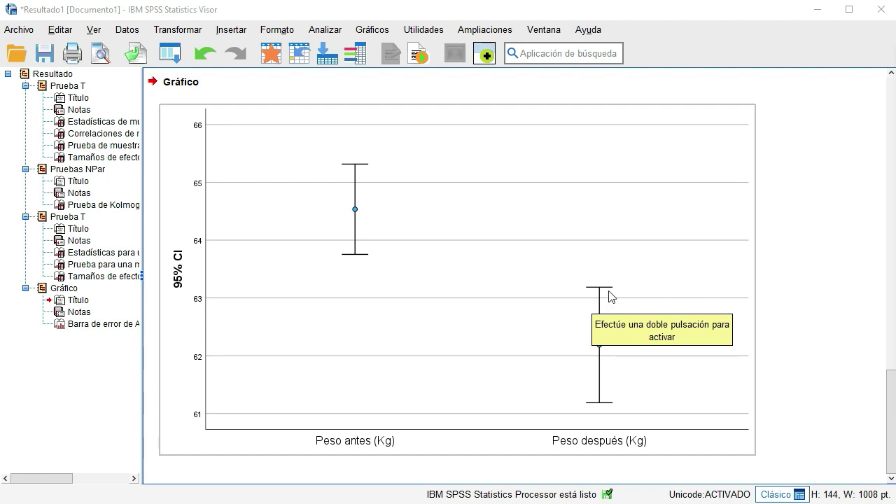
pyautogui.click(552, 350)
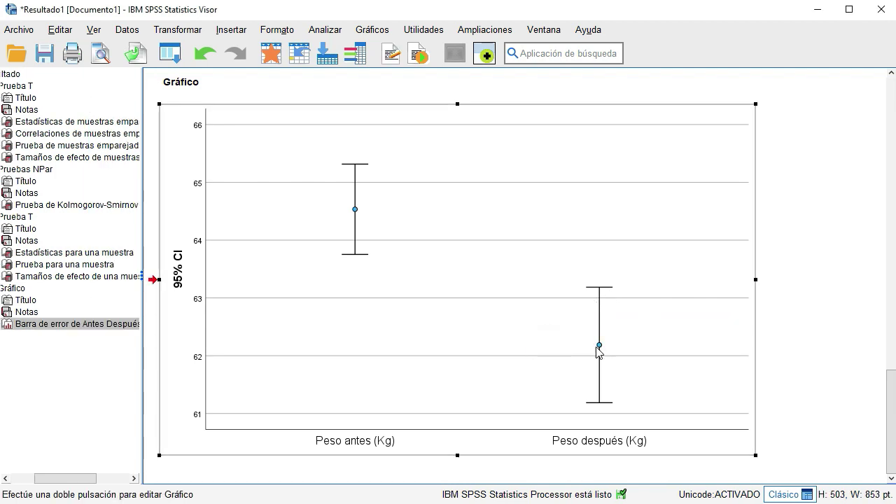
pyautogui.click(361, 209)
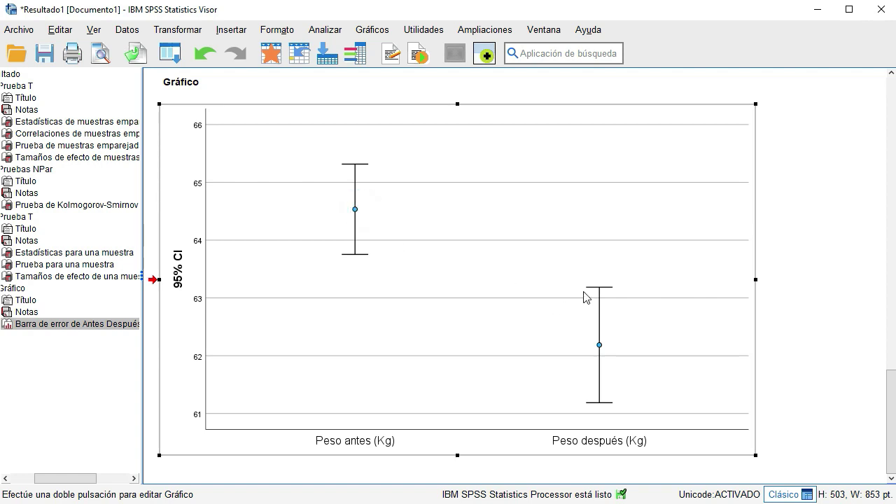